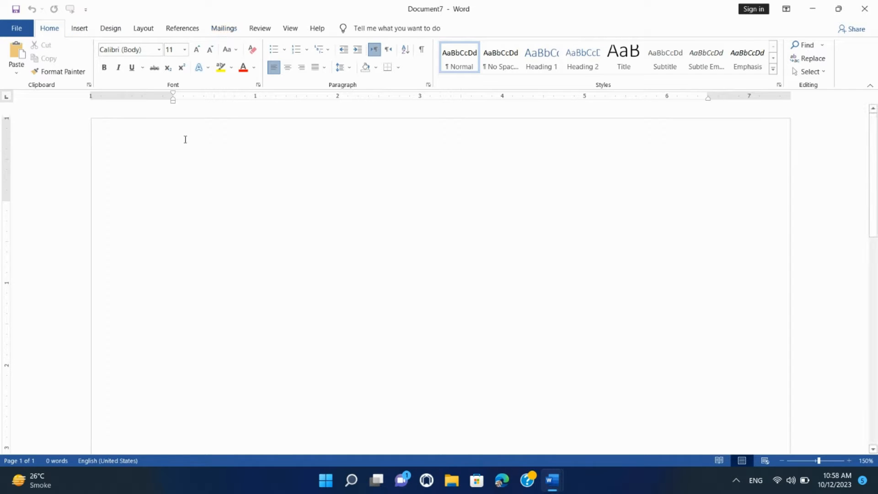
Start a new envelope and fill in the recipient's postal address as the delivery address, keeping the existing return address.
left_click(222, 28)
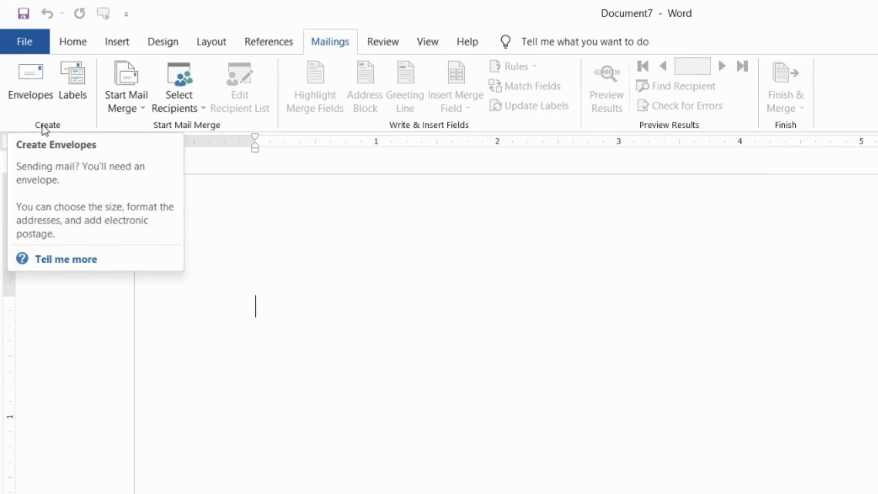
left_click(31, 78)
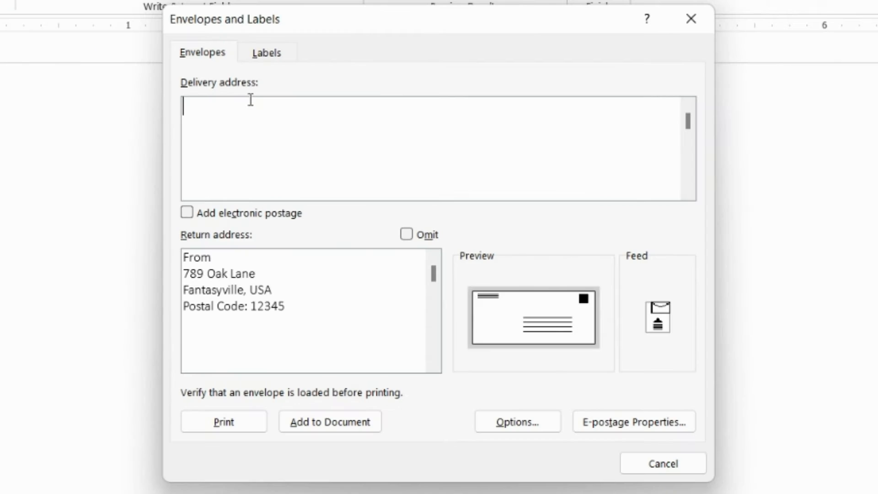
type("To,")
key("Return")
type("456 Elm Avenue Imaginary City, State Postal Code: 98765")
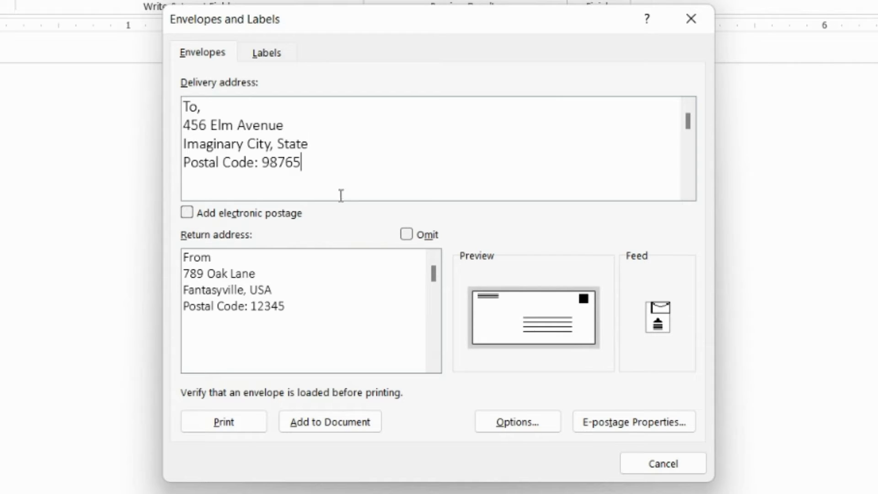
left_click(344, 291)
left_click(288, 306)
Review the envelope size choices, keep Size 9 (3 7/8 x 8 7/8 in), and add the envelope to the document.
left_click(512, 425)
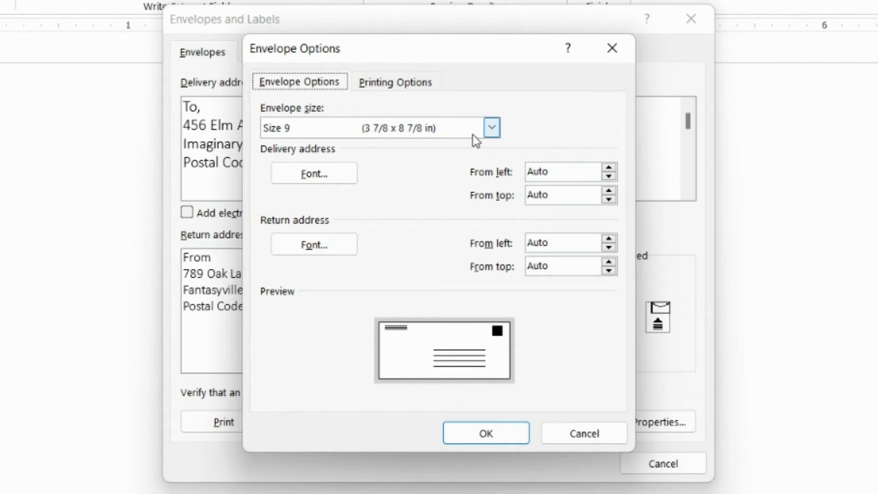
left_click(491, 129)
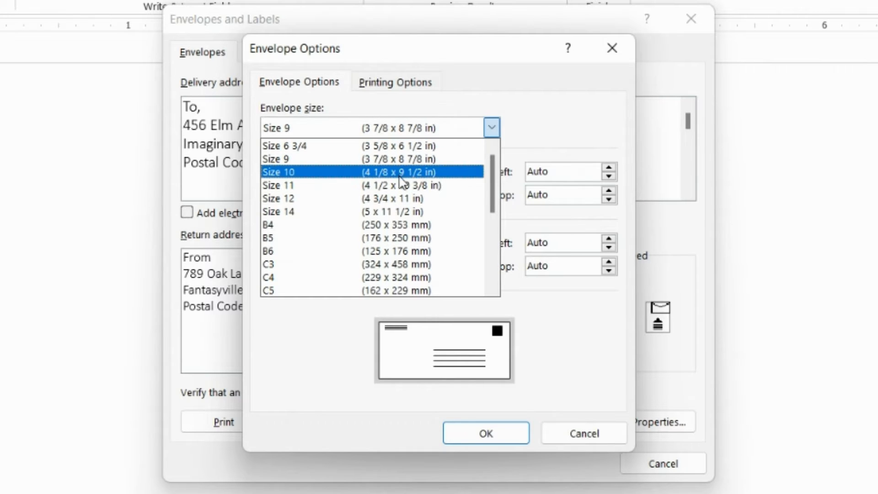
left_click(578, 141)
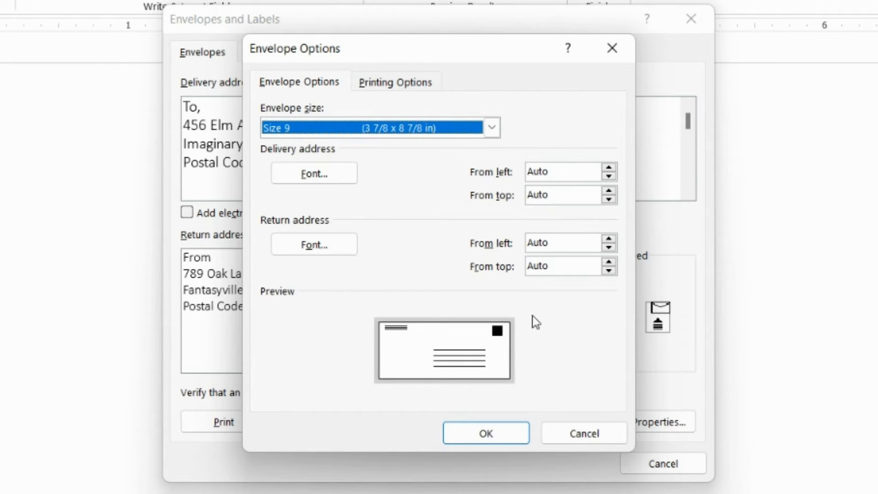
left_click(486, 433)
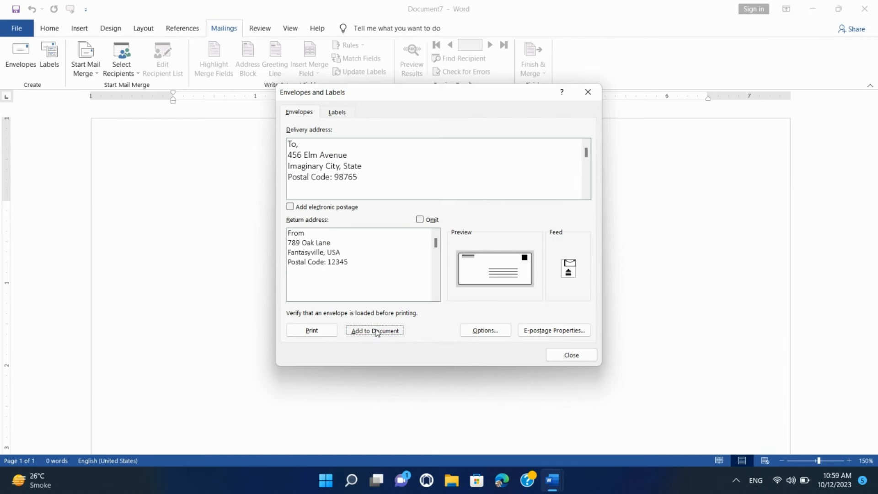
left_click(374, 330)
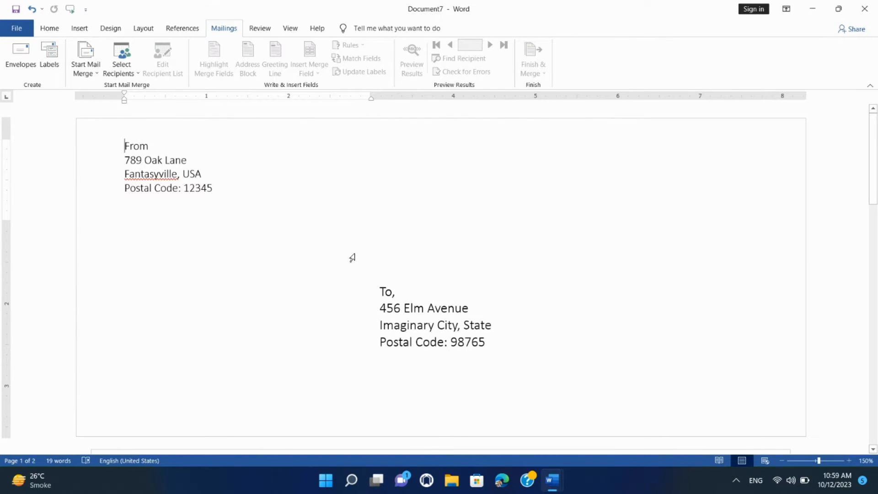
Move the delivery address frame slightly up on the envelope.
left_click(519, 309)
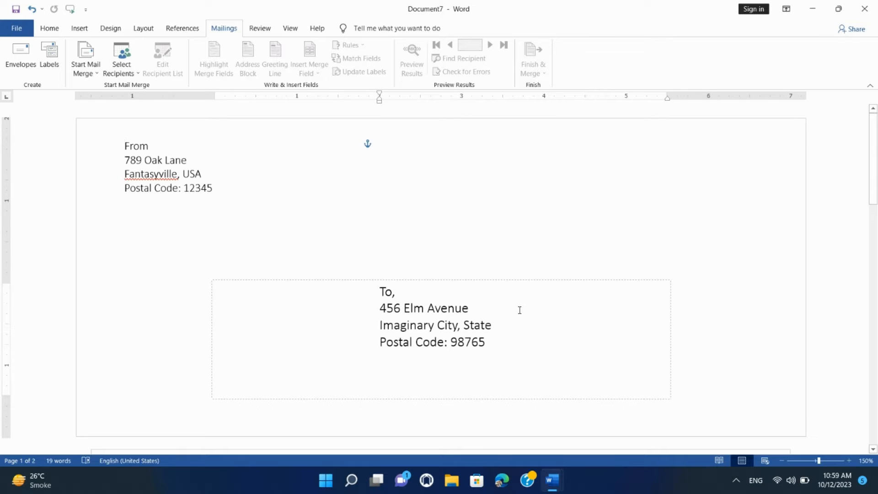
left_click(470, 283)
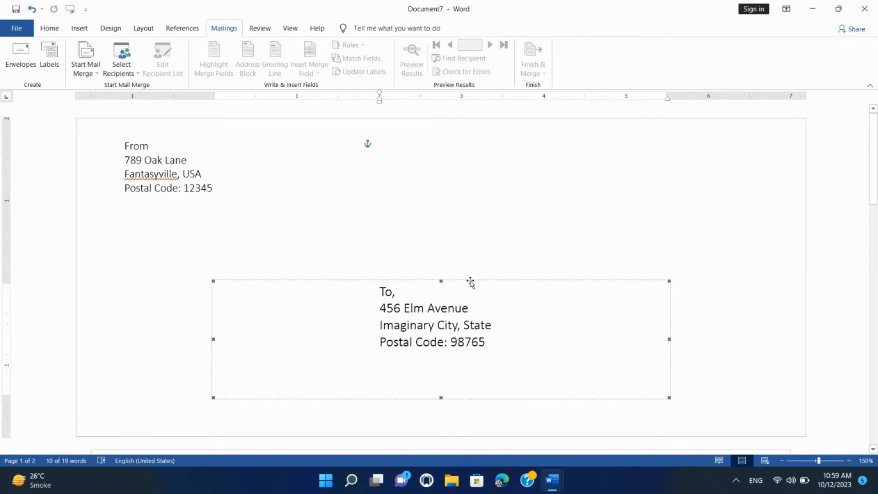
left_click_drag(470, 282, 477, 248)
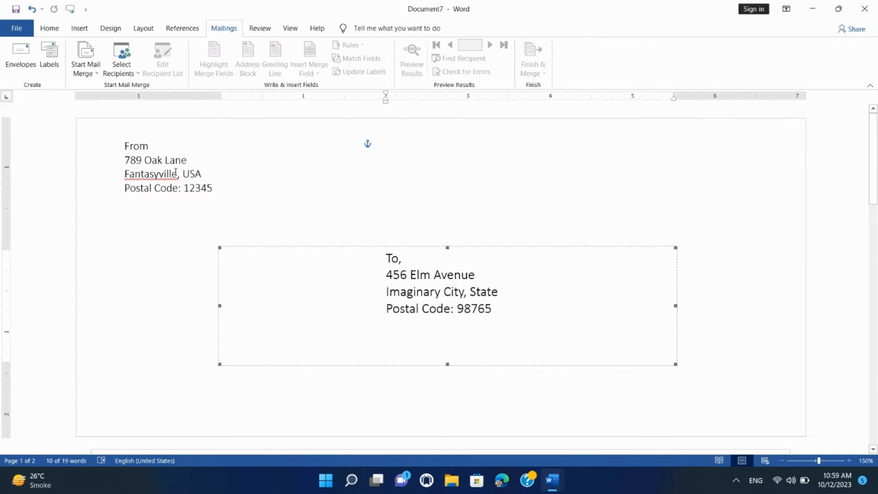
Move the return address block down to the lower-left area of the envelope.
left_click(245, 147)
left_click_drag(245, 136, 228, 320)
left_click(374, 239)
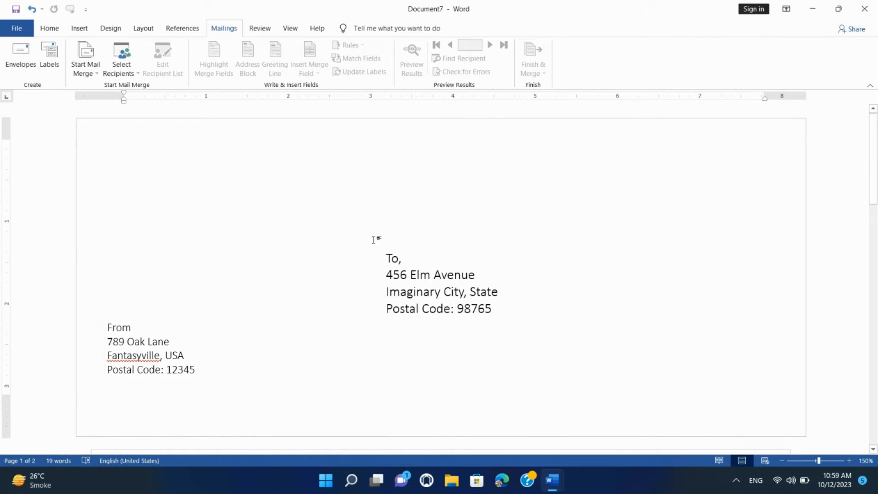
Check the envelope in the print preview and return to the document.
double_click(389, 258)
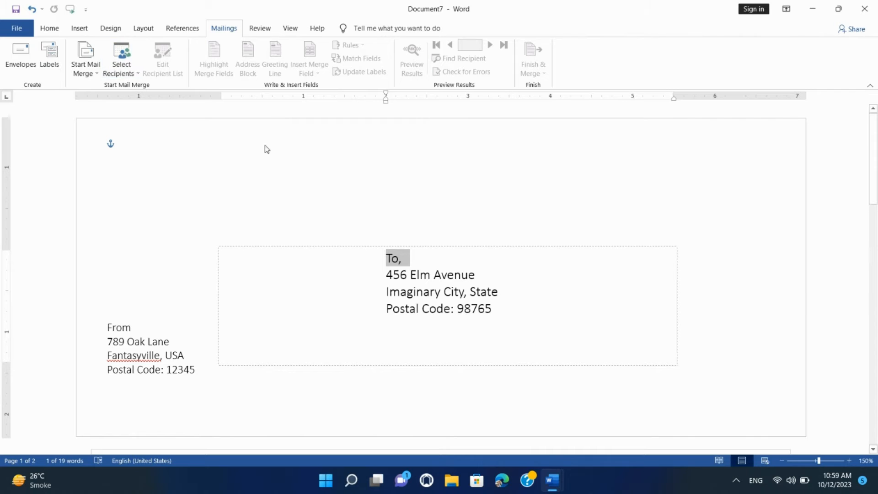
key("ctrl+p")
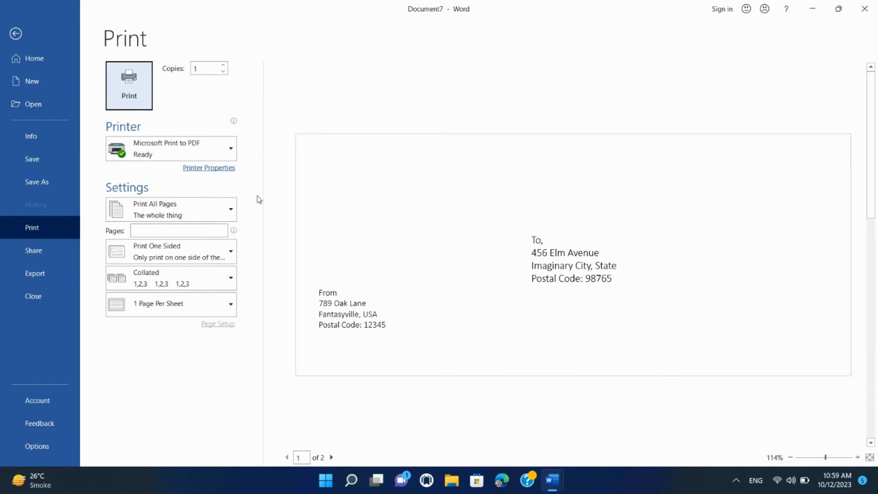
left_click(17, 42)
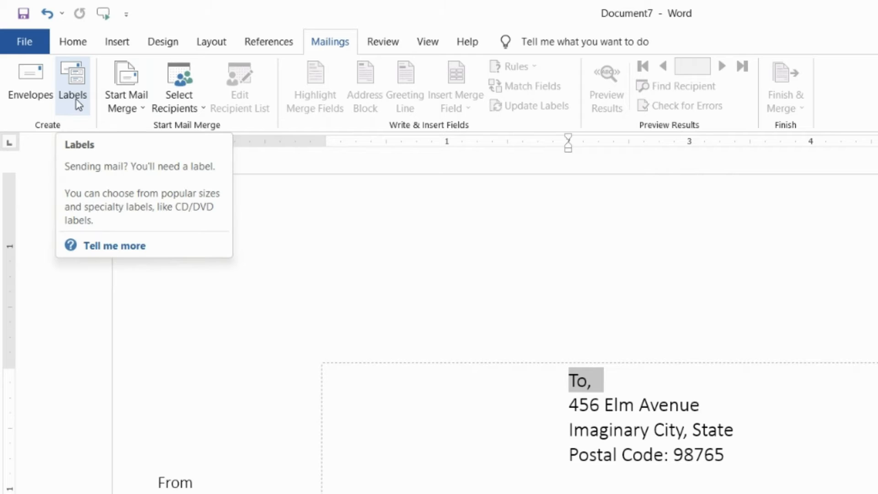
Open the label setup with the envelope's delivery address, keeping a full page of the same label.
left_click(76, 98)
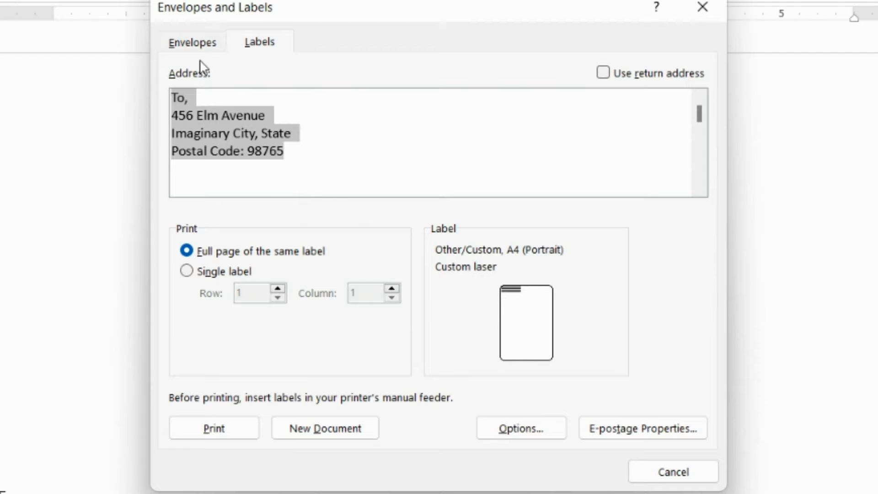
left_click(197, 96)
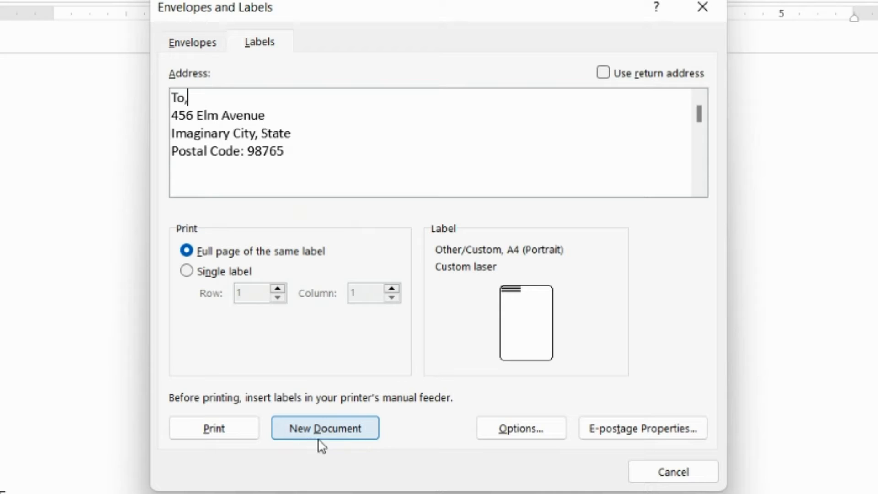
left_click(337, 156)
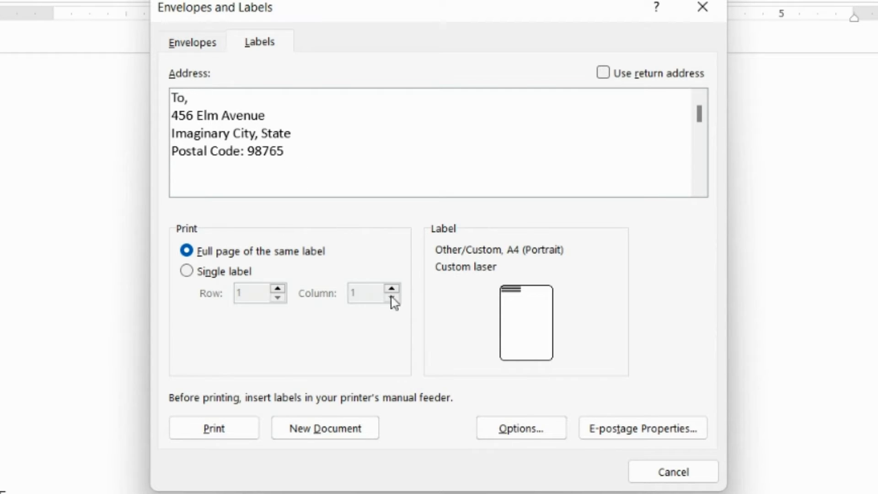
left_click(507, 420)
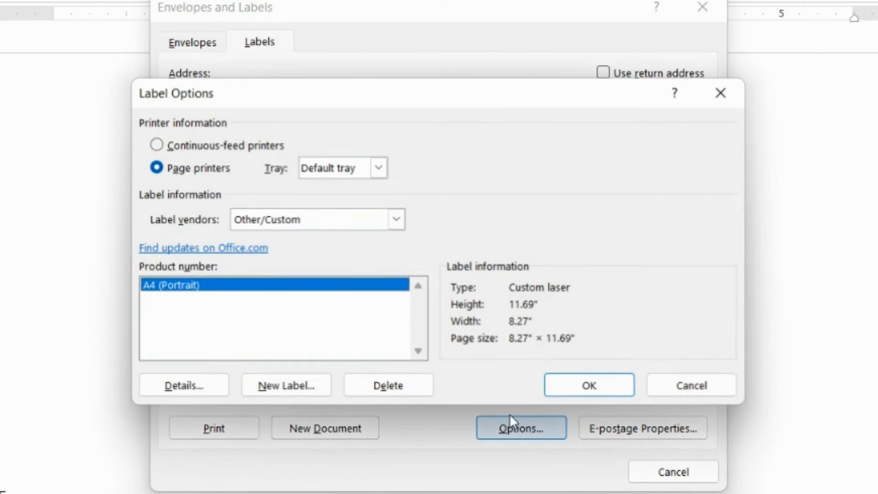
left_click(292, 224)
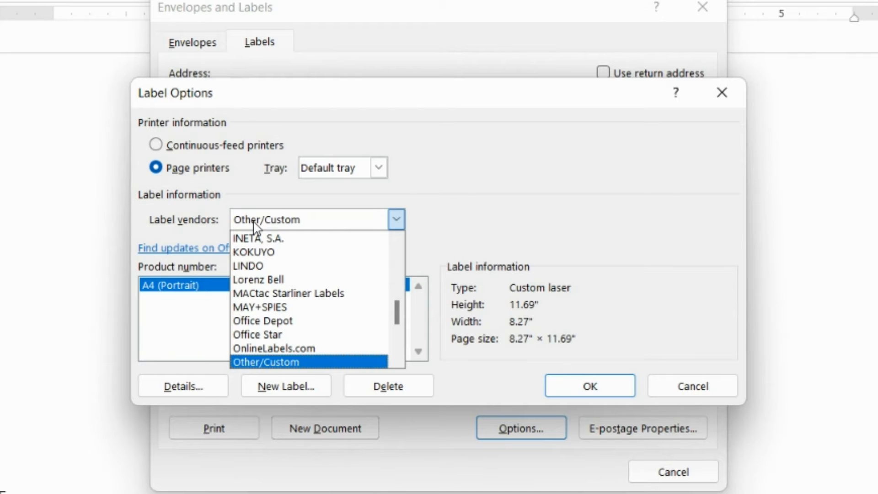
left_click(267, 253)
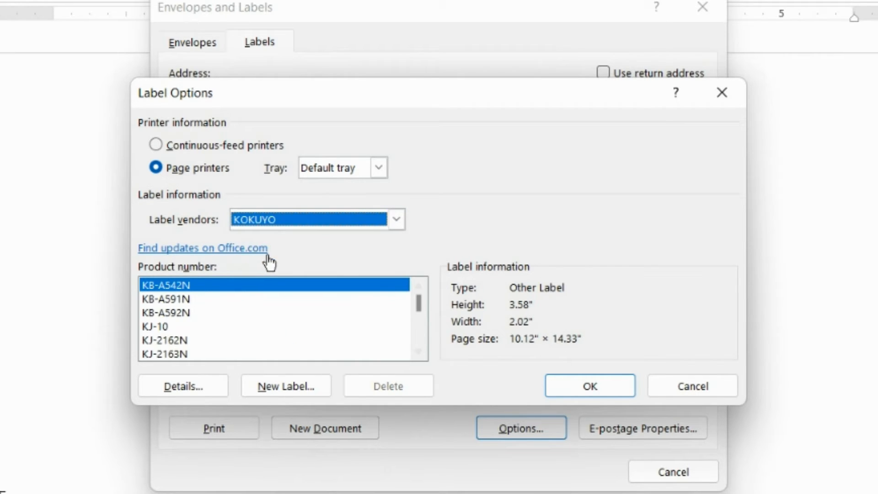
left_click(209, 304)
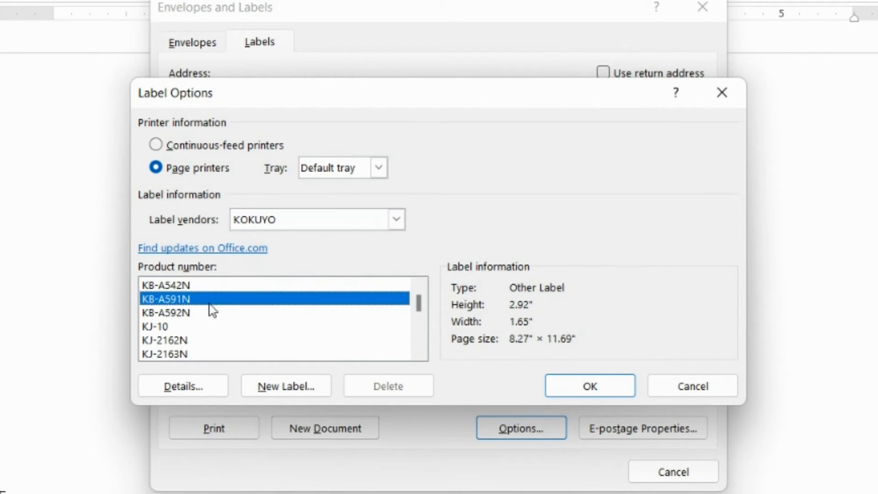
left_click(656, 388)
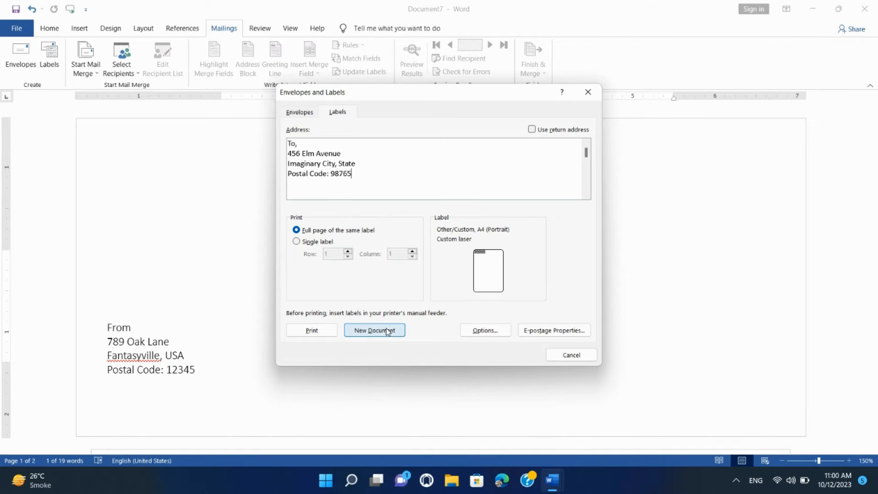
Generate the address label in a new document and look over the page.
left_click(374, 330)
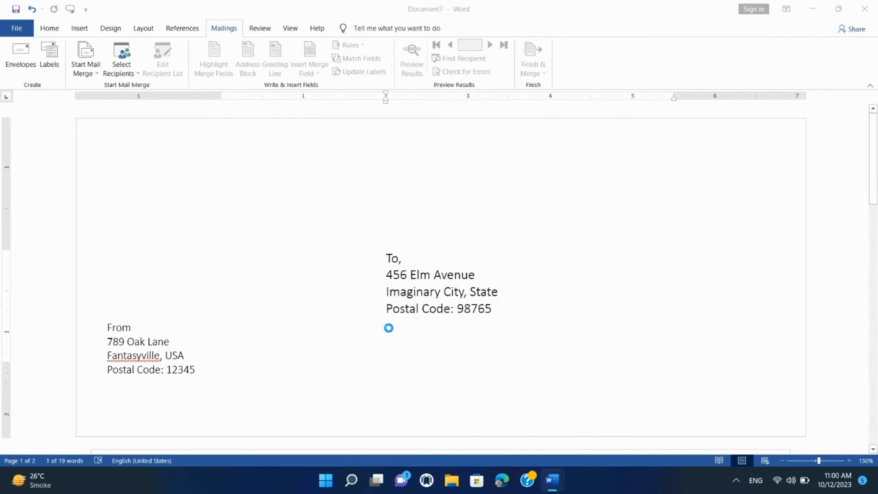
scroll(279, 313, "down", 3)
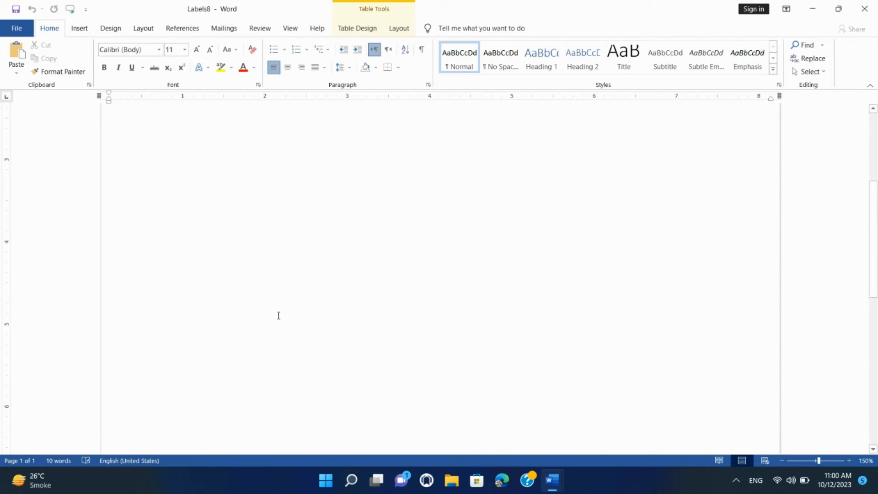
scroll(281, 312, "up", 3)
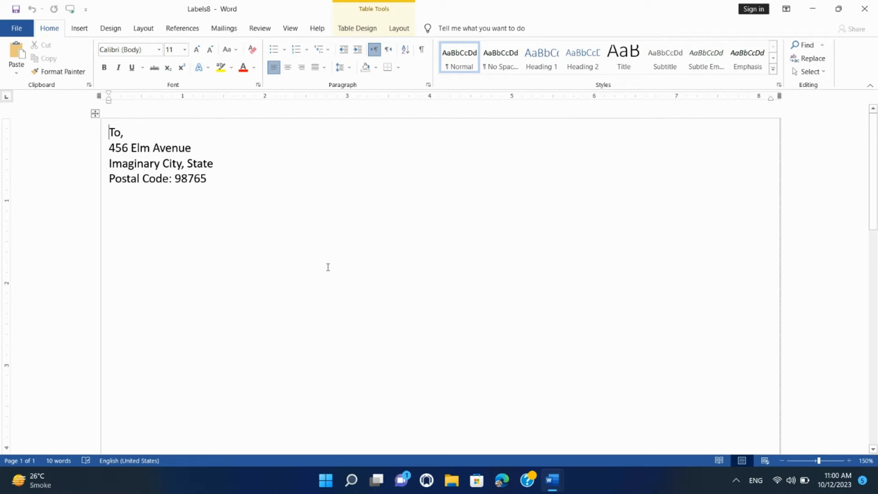
Check the address lines on the label and open the print preview.
left_click(192, 150)
left_click(208, 163)
left_click(214, 177)
key("ctrl+p")
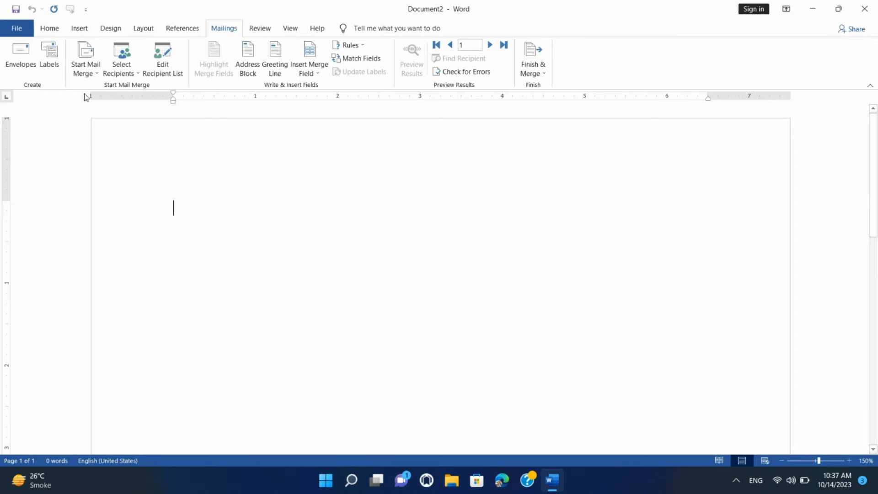
Start the Step-by-Step Mail Merge Wizard and go back to its document type selection.
left_click(87, 74)
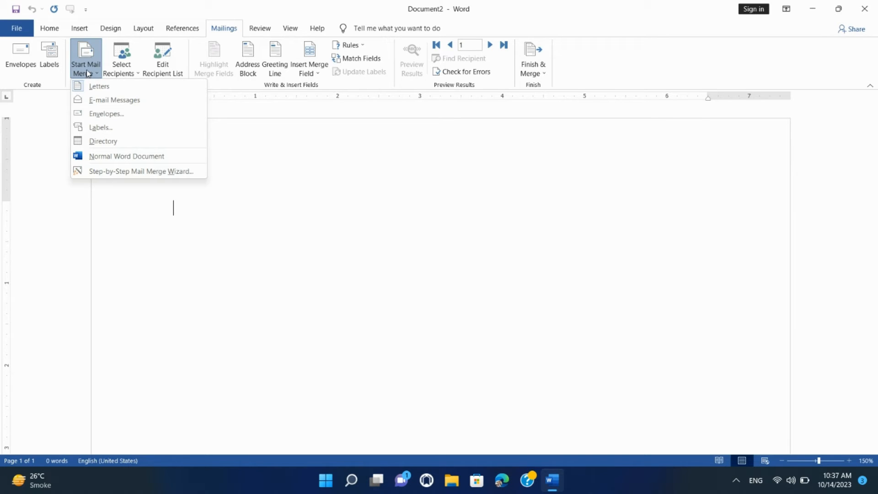
left_click(86, 69)
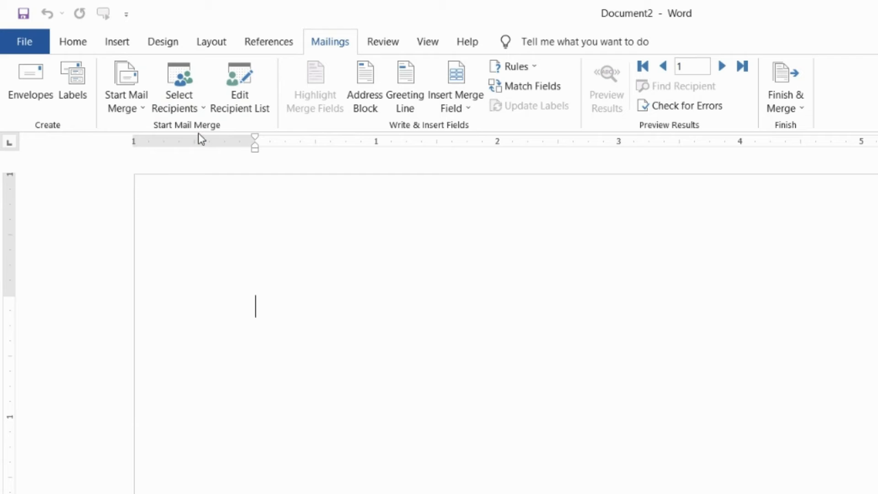
left_click(130, 104)
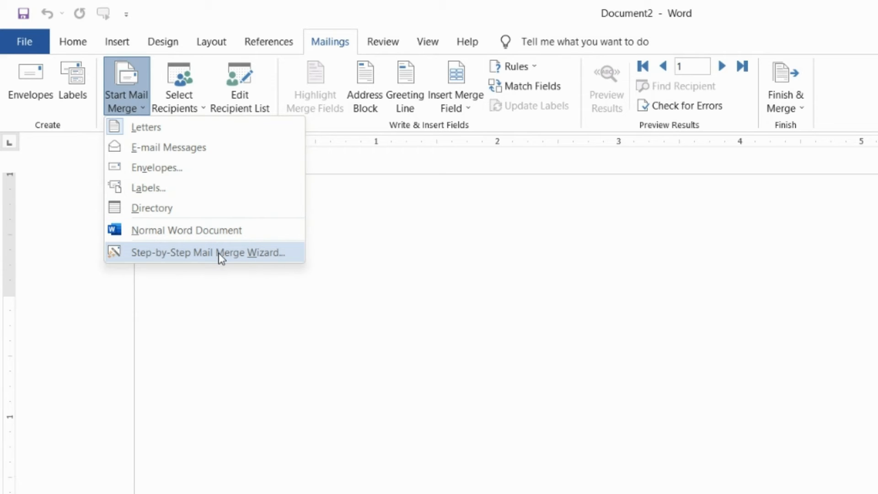
left_click(219, 254)
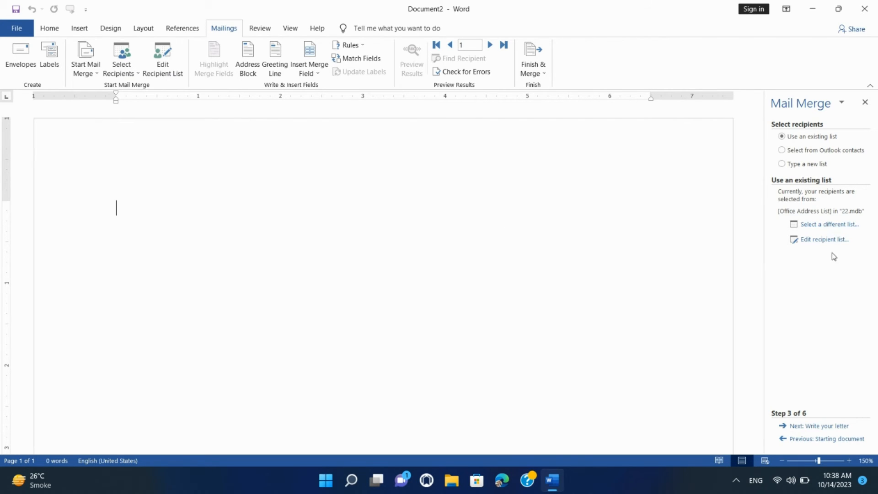
left_click(794, 438)
left_click(797, 439)
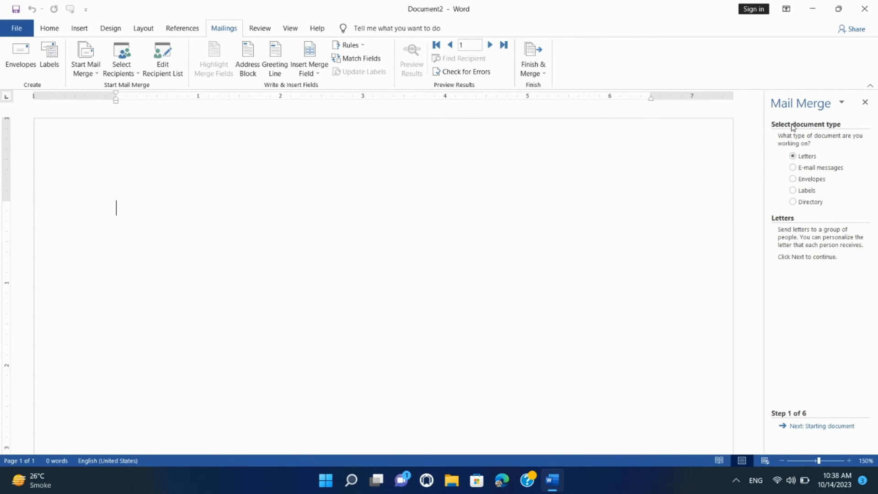
Choose Letters as the document type, then advance to writing the letter using the current document and the existing recipient list.
left_click(793, 168)
left_click(794, 156)
left_click(810, 426)
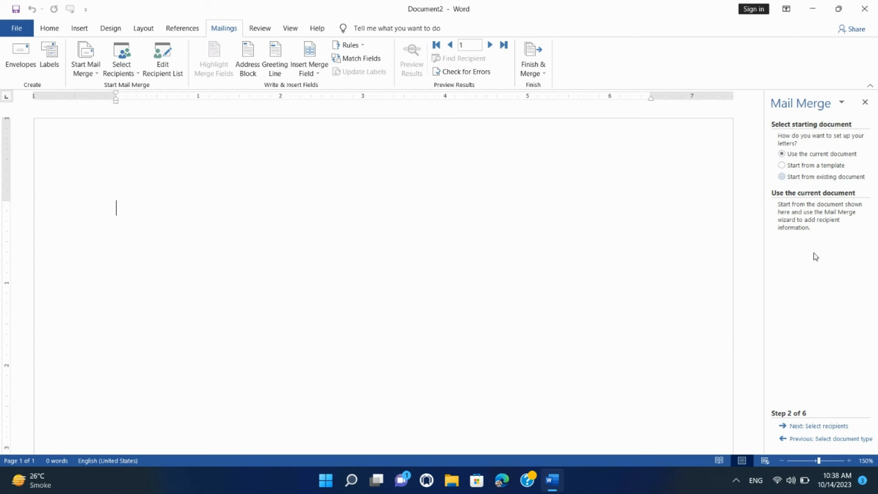
left_click(802, 426)
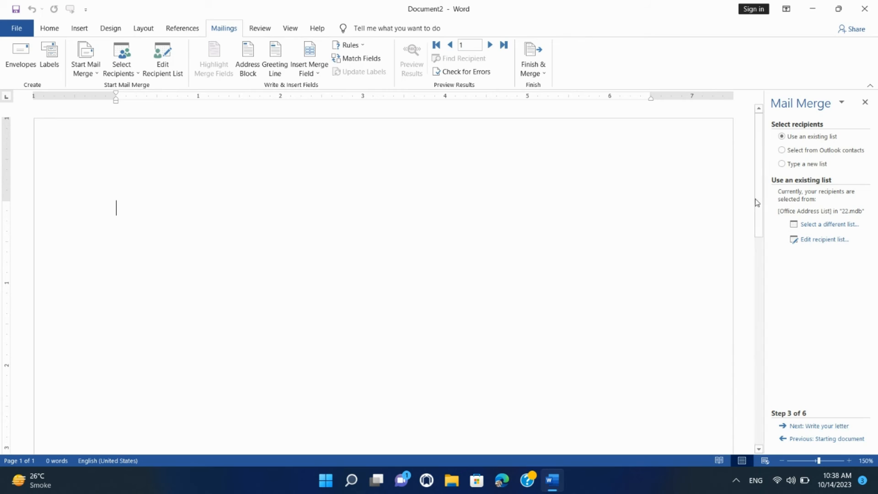
left_click(801, 427)
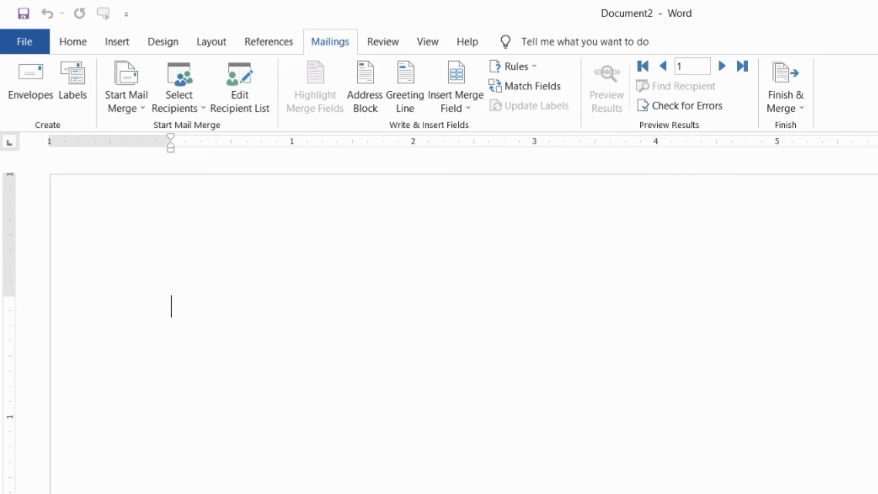
Select the existing list 22.mdb from My Data Sources as the recipients of the mail merge.
left_click(188, 97)
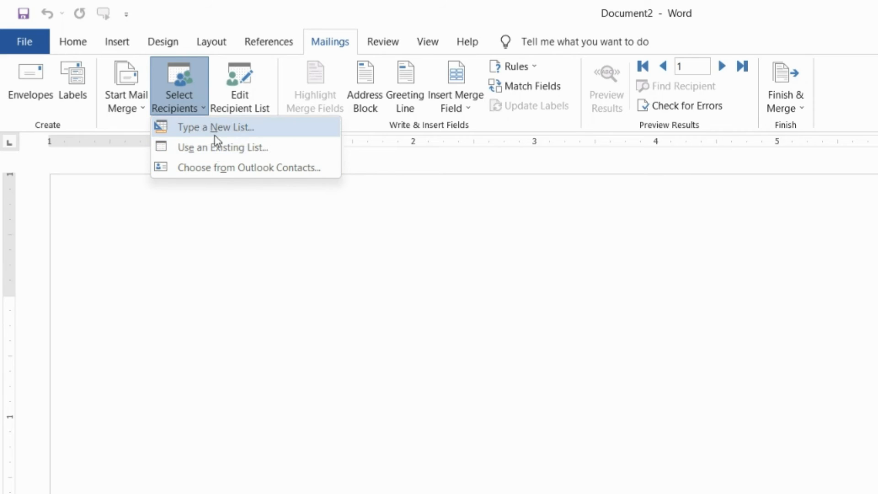
left_click(259, 151)
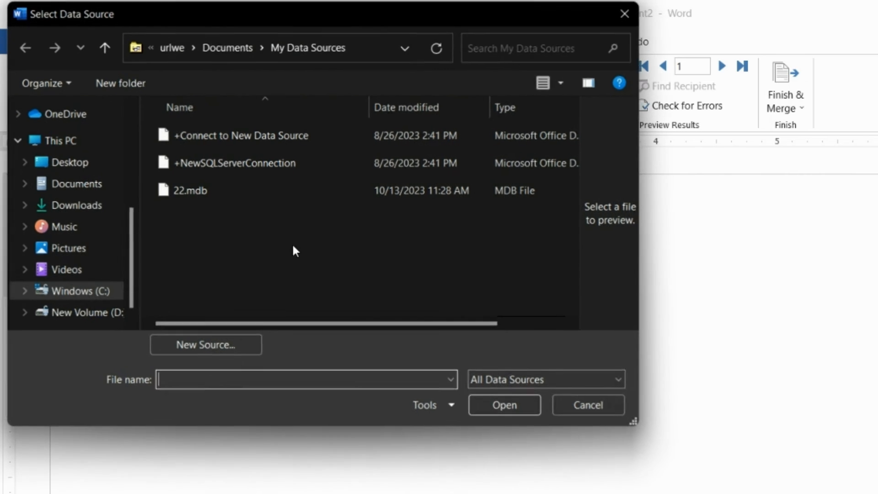
left_click(197, 196)
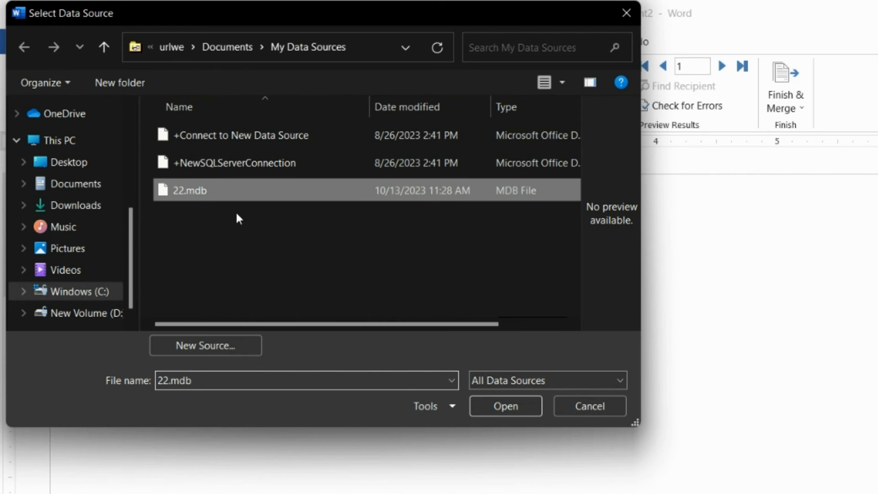
left_click(495, 407)
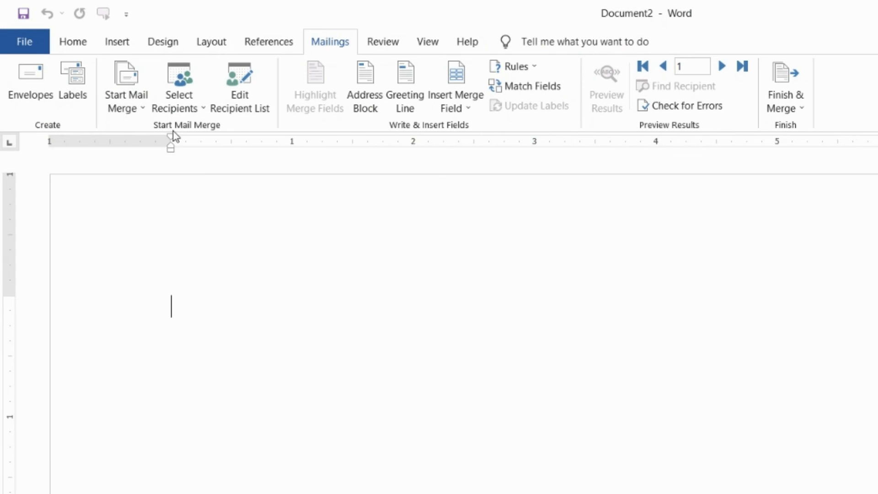
left_click(192, 106)
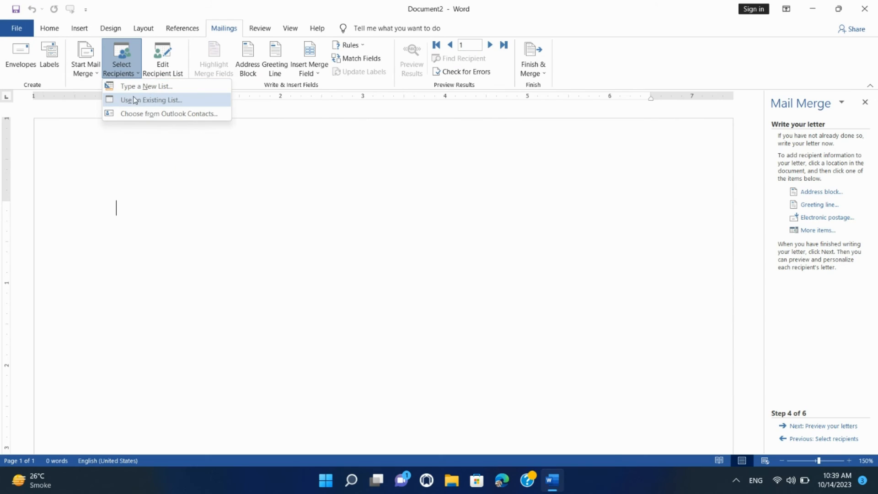
left_click(136, 100)
left_click(154, 132)
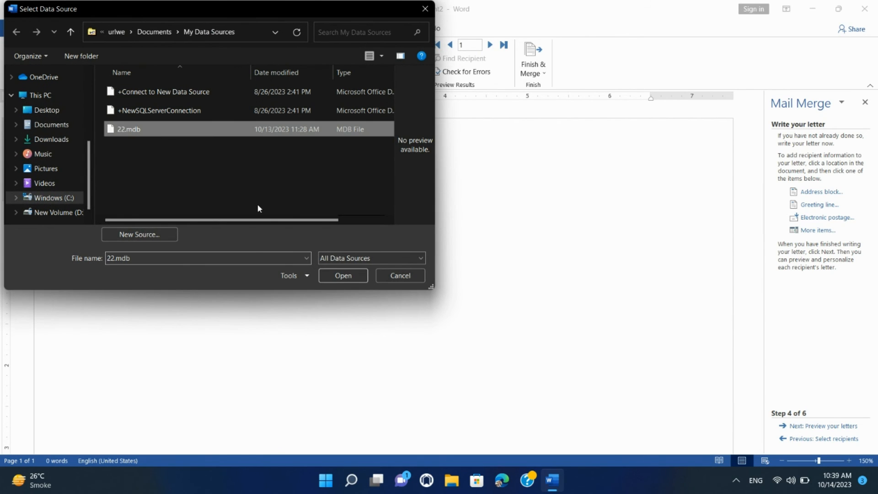
left_click(343, 275)
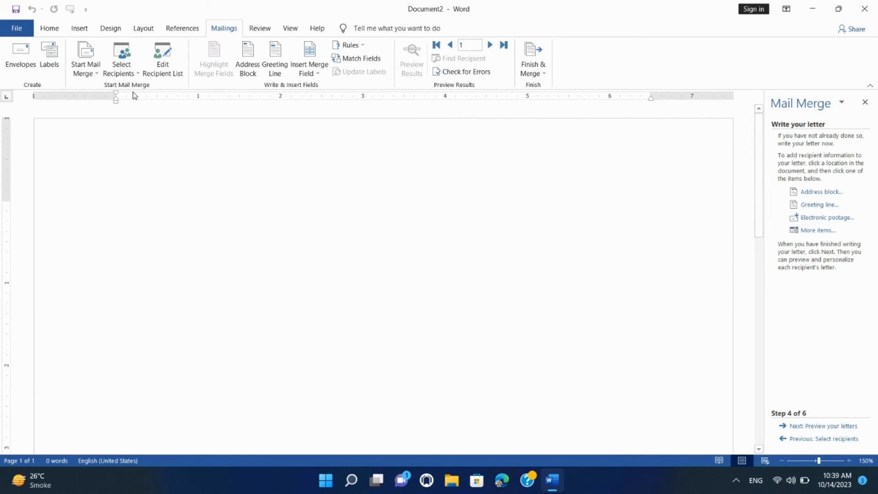
left_click(136, 73)
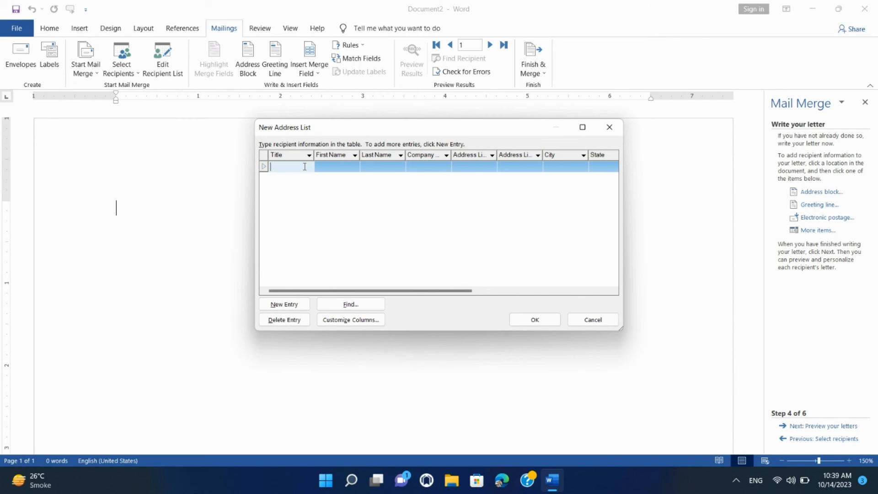
type("Mic")
key("Tab")
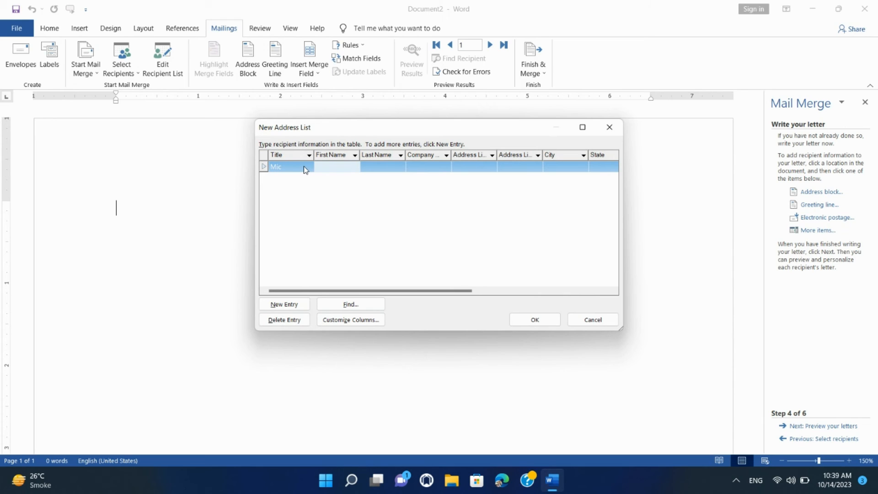
type("Microsoft")
key("Tab")
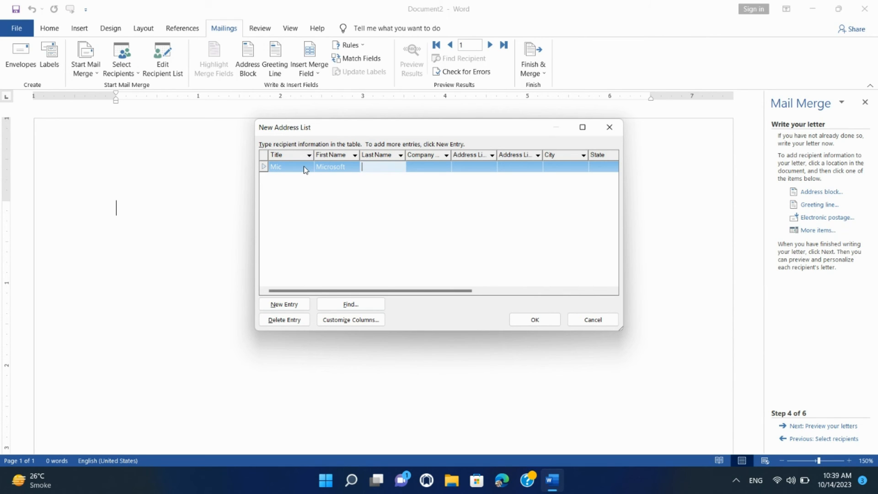
key("shift+Tab")
key("Tab")
type("Word")
left_click(592, 321)
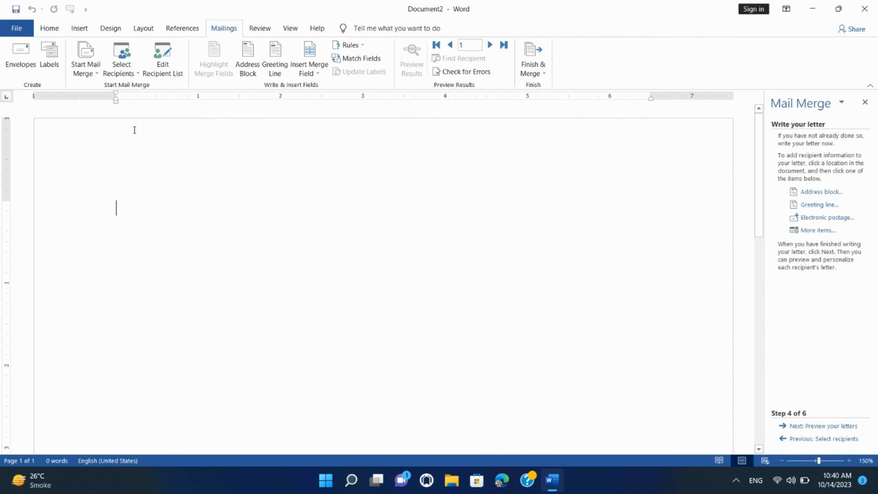
Review the mail merge recipient list and exclude the third recipient, titled abc, from the merge.
left_click(161, 73)
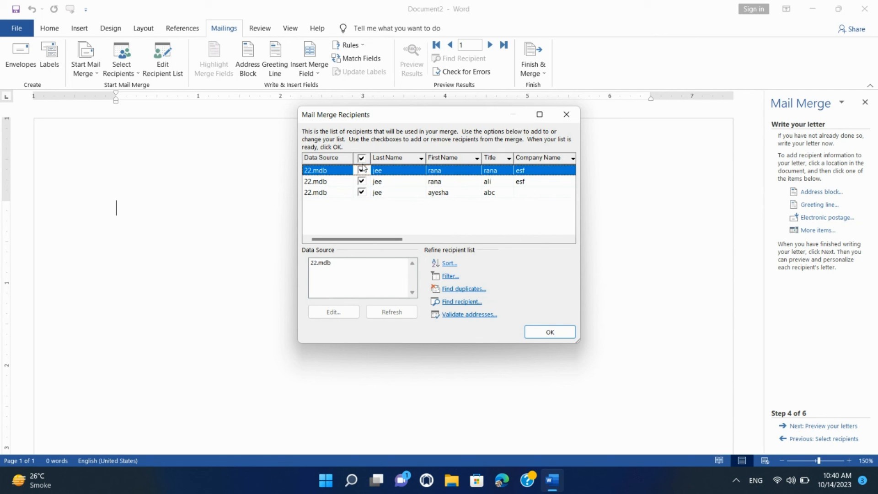
left_click(567, 115)
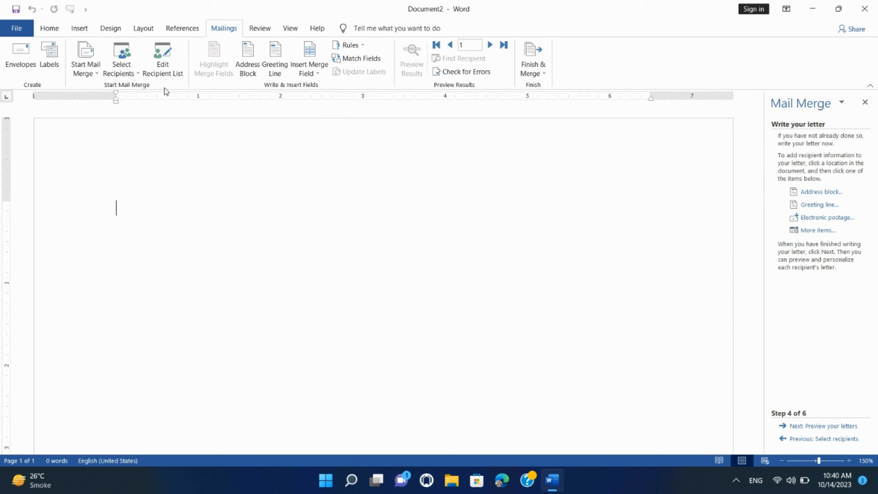
left_click(169, 69)
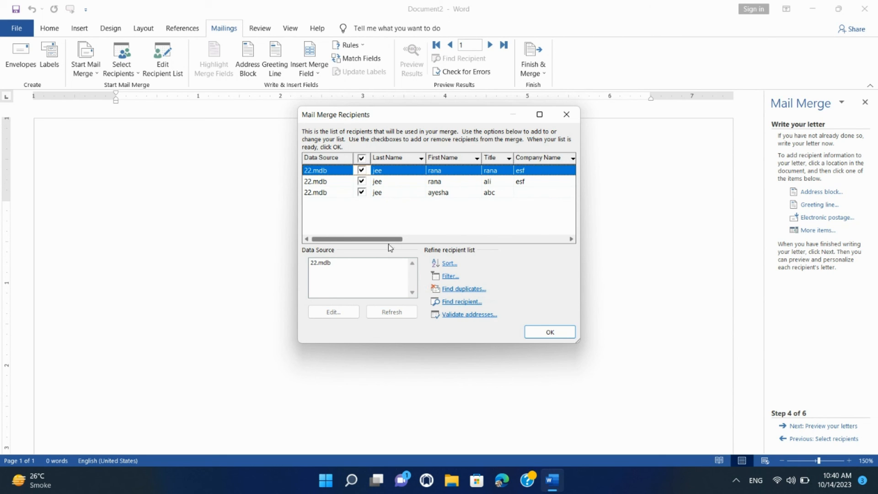
left_click(362, 192)
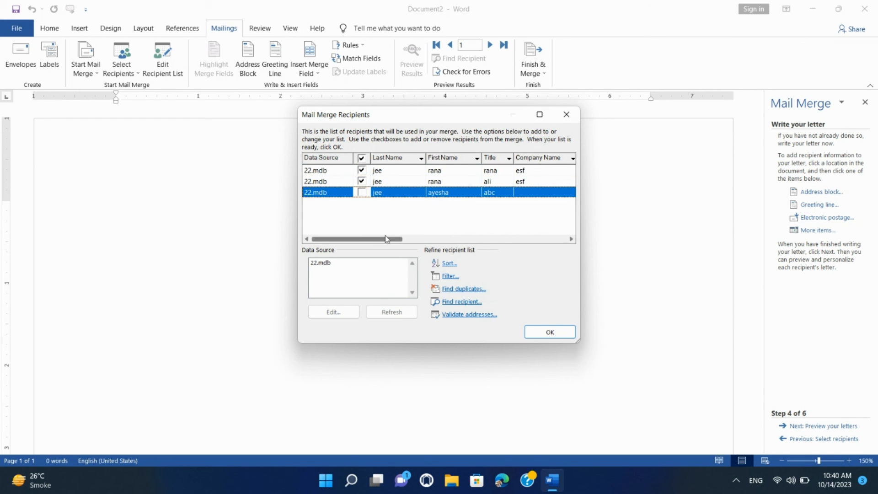
left_click(548, 332)
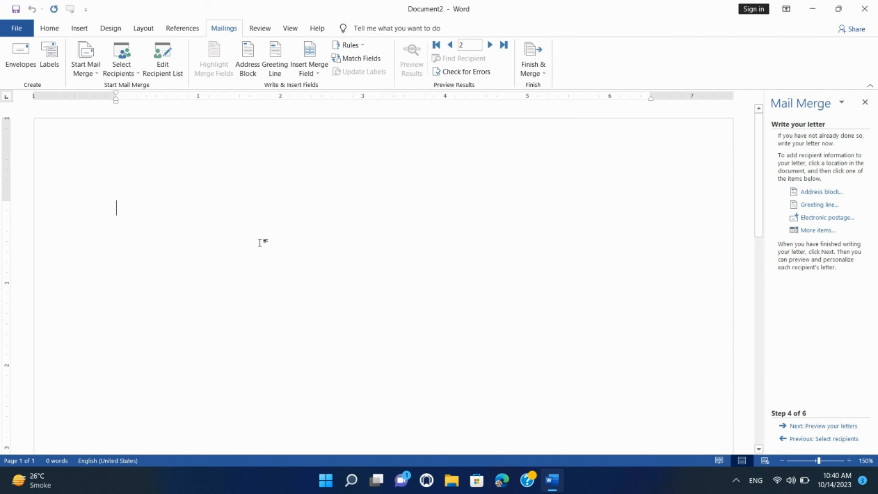